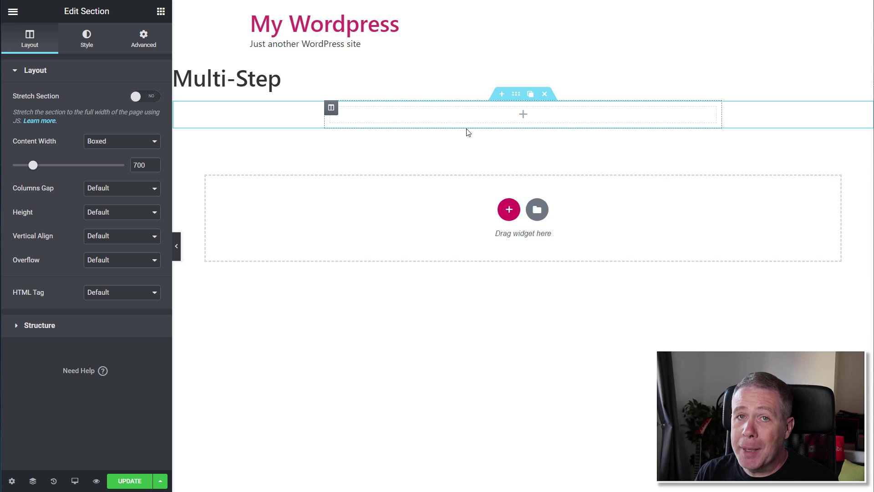
# Hide the page title and set the empty section's top padding to 50 px.
pyautogui.click(12, 481)
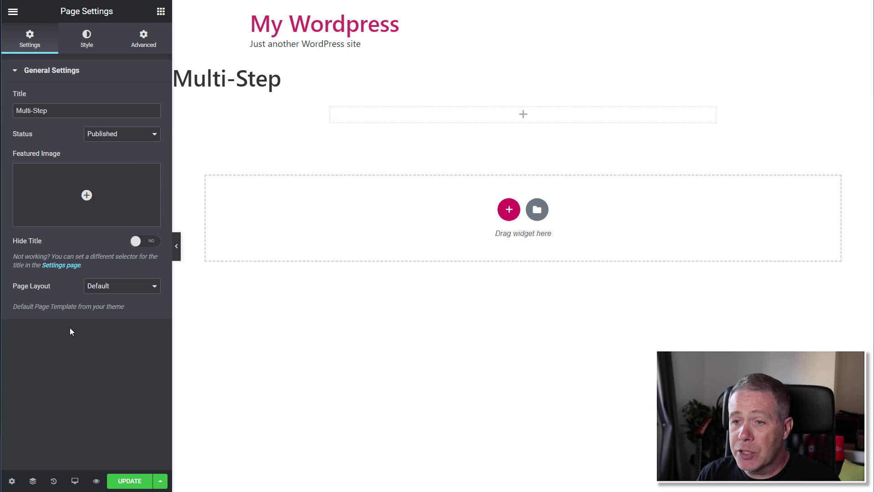
pyautogui.click(146, 241)
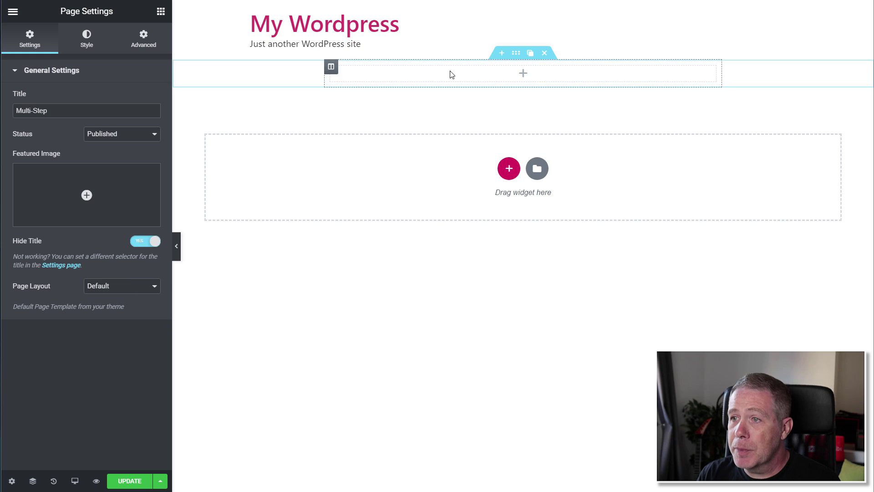
pyautogui.click(516, 53)
pyautogui.click(143, 37)
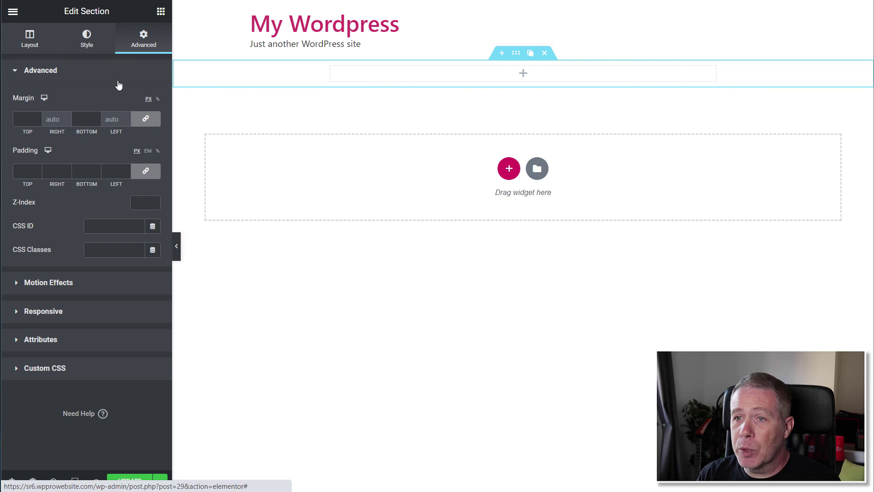
pyautogui.click(23, 171)
pyautogui.write('50')
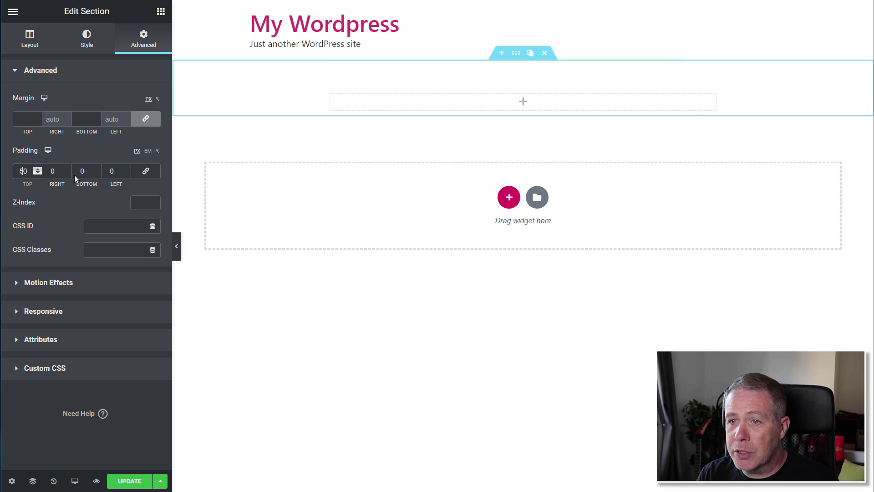
pyautogui.click(81, 172)
# Set bottom padding to 50, drop a Form widget into the section, and hide field labels.
pyautogui.write('50')
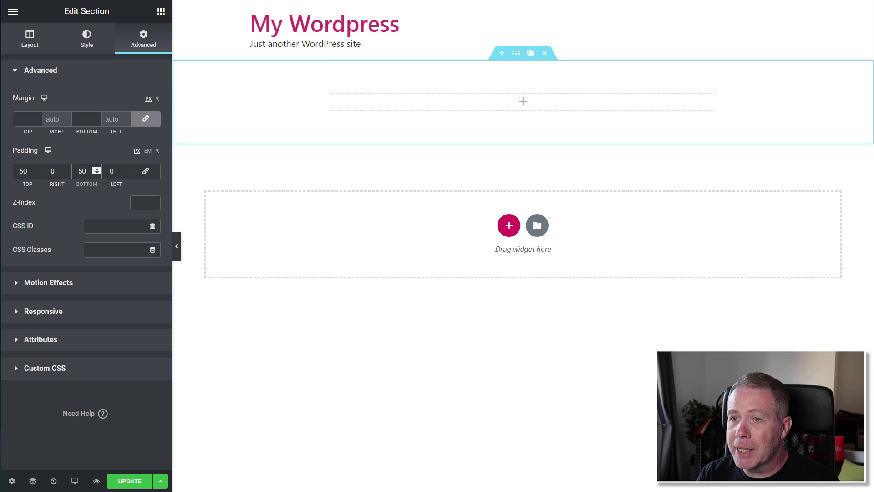
pyautogui.click(161, 11)
pyautogui.scroll(-2, 96, 350)
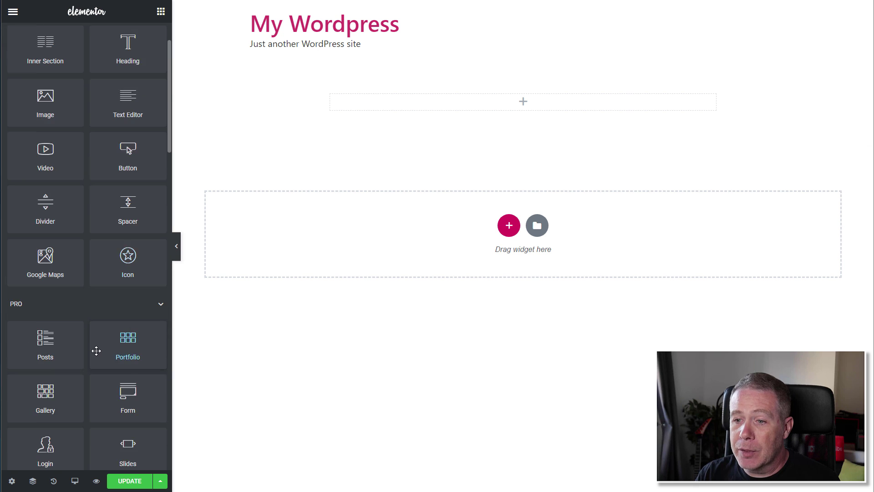
pyautogui.scroll(-15, 97, 351)
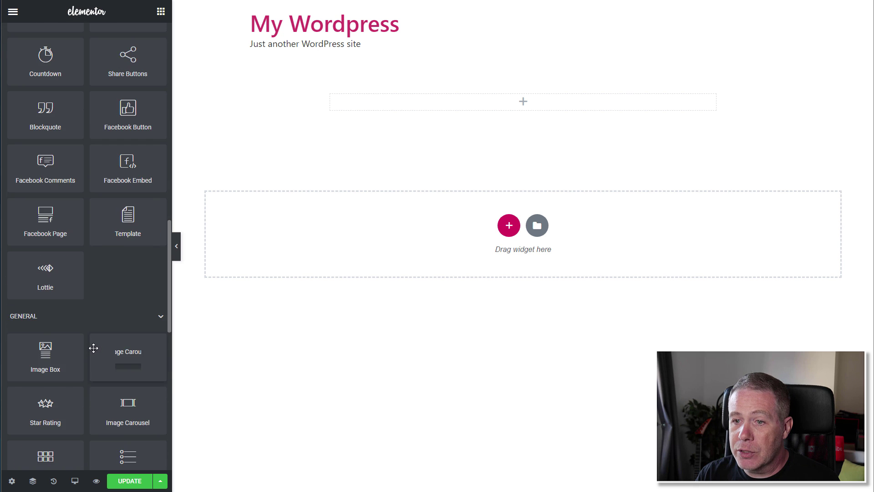
pyautogui.scroll(-4, 93, 348)
pyautogui.scroll(15, 91, 347)
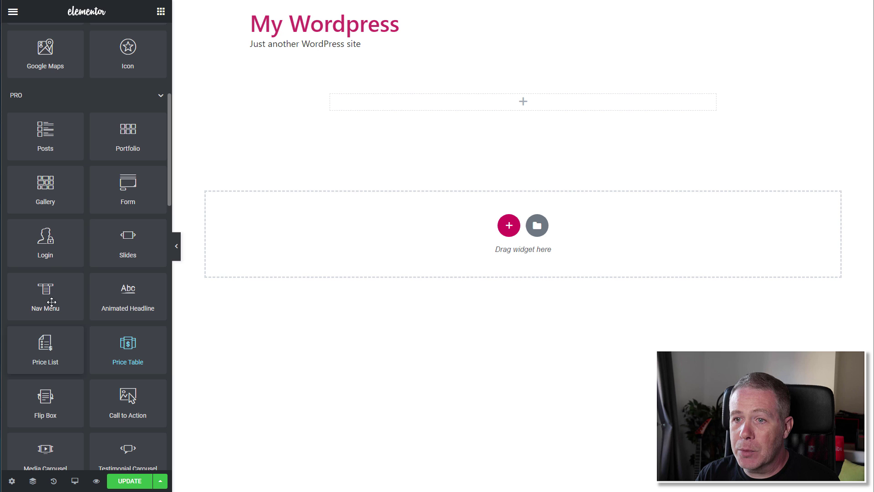
pyautogui.moveTo(128, 185); pyautogui.dragTo(438, 182)
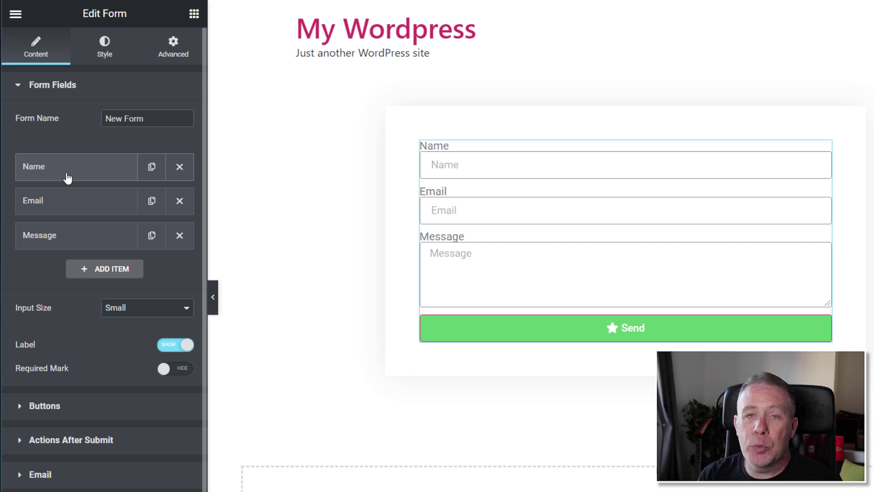
pyautogui.click(172, 345)
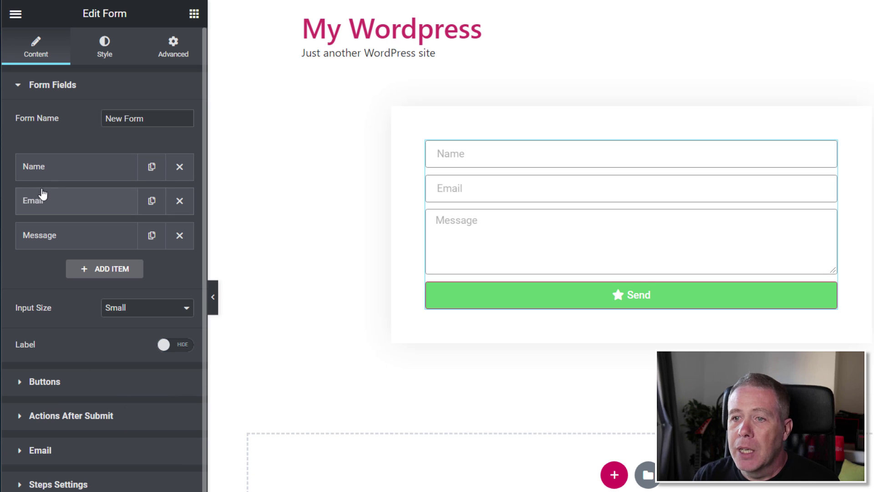
# Add a Step-type field to the form, producing step markers 1 and 2 and a Next button.
pyautogui.click(98, 272)
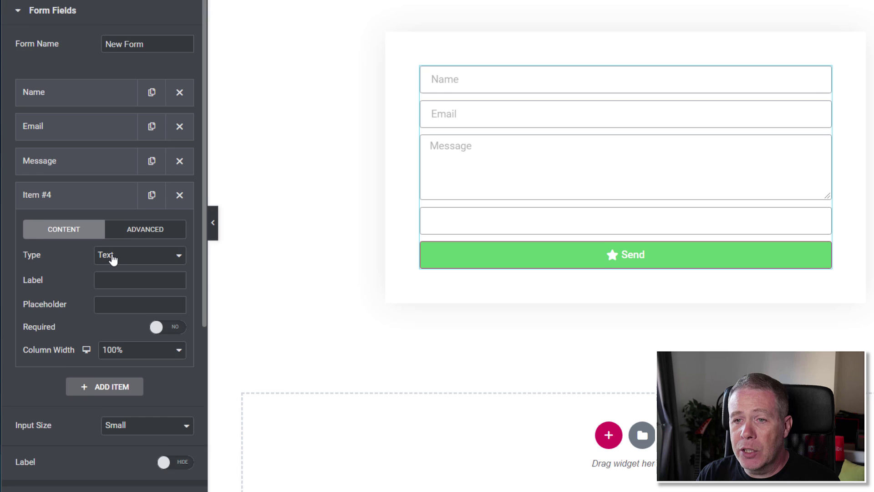
pyautogui.click(113, 331)
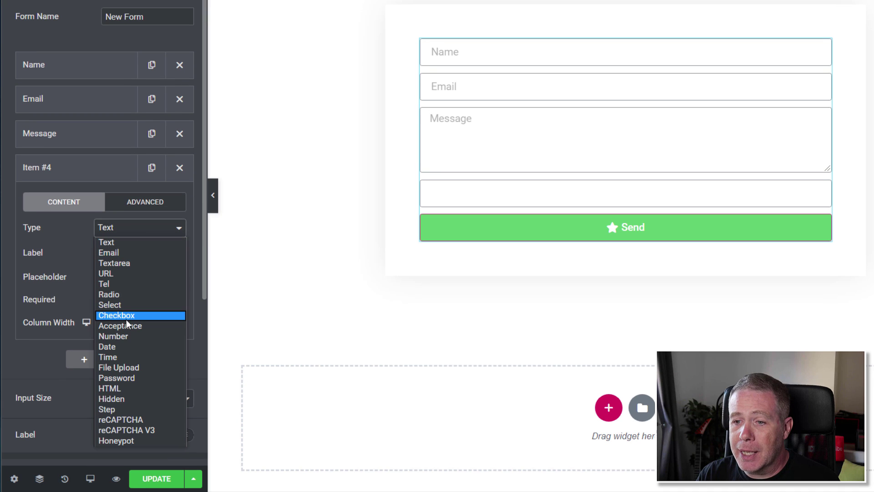
pyautogui.click(119, 408)
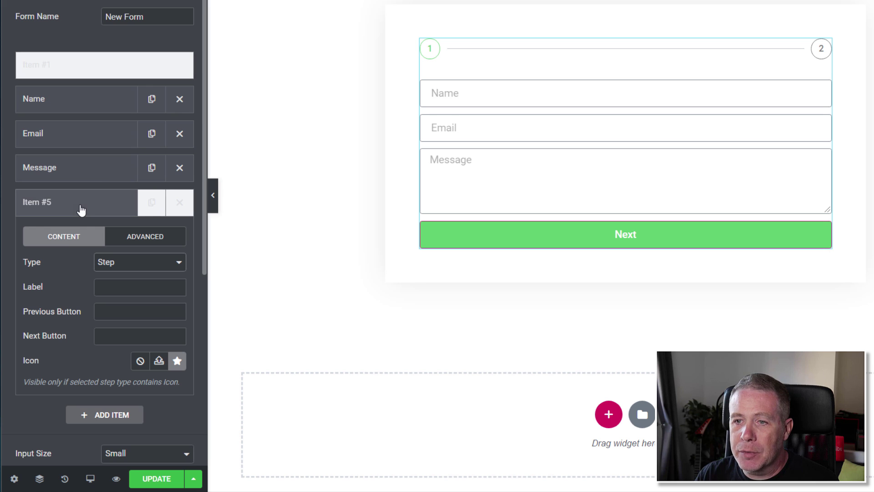
pyautogui.click(86, 76)
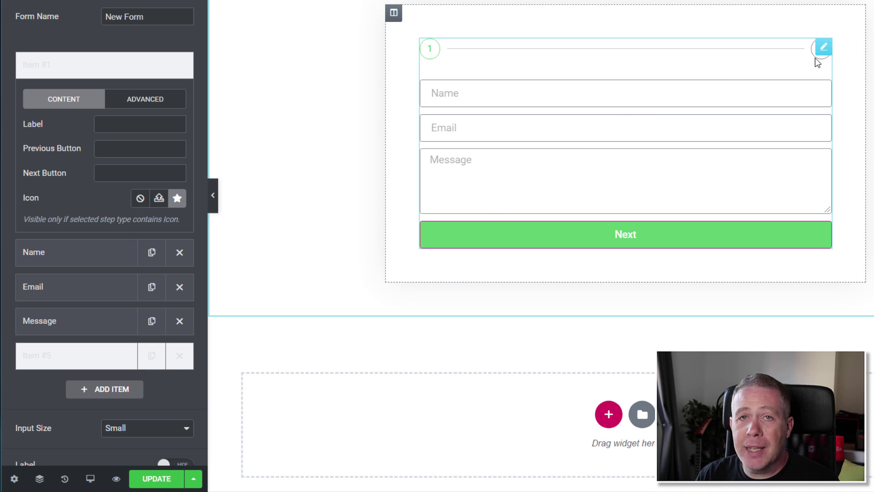
# Enter 'Basic Info' as the first step's label.
pyautogui.click(135, 124)
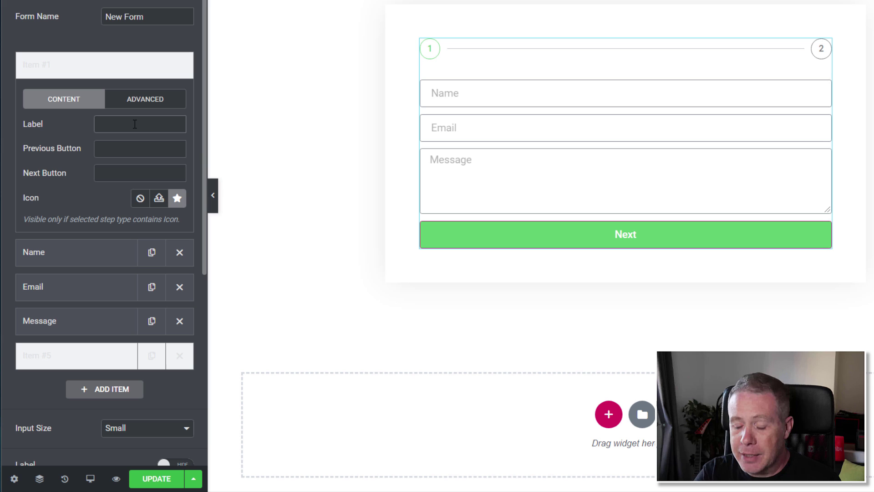
pyautogui.write('B')
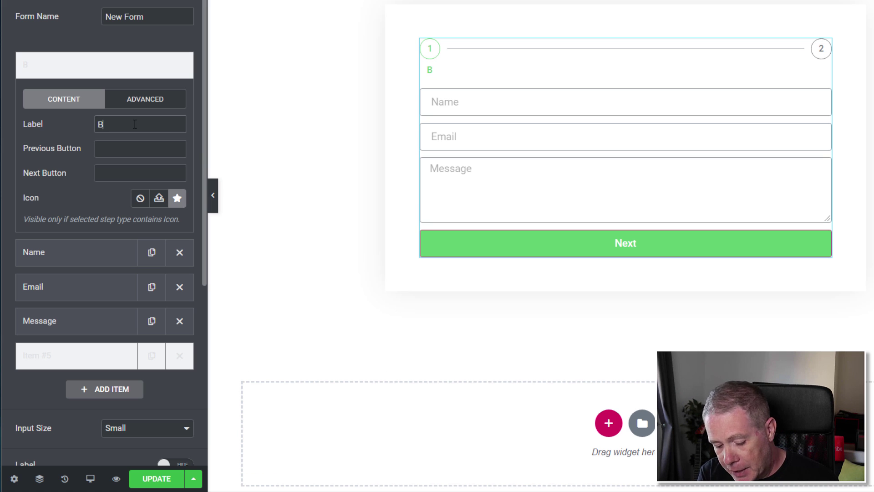
pyautogui.write('asic Info')
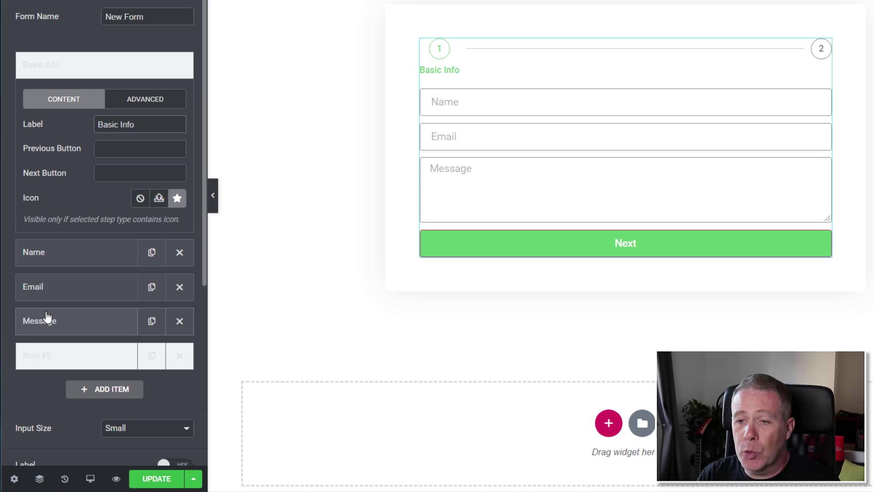
# Place the Message field after the second step, label that step 'Message', and update the page.
pyautogui.moveTo(61, 321); pyautogui.dragTo(66, 354)
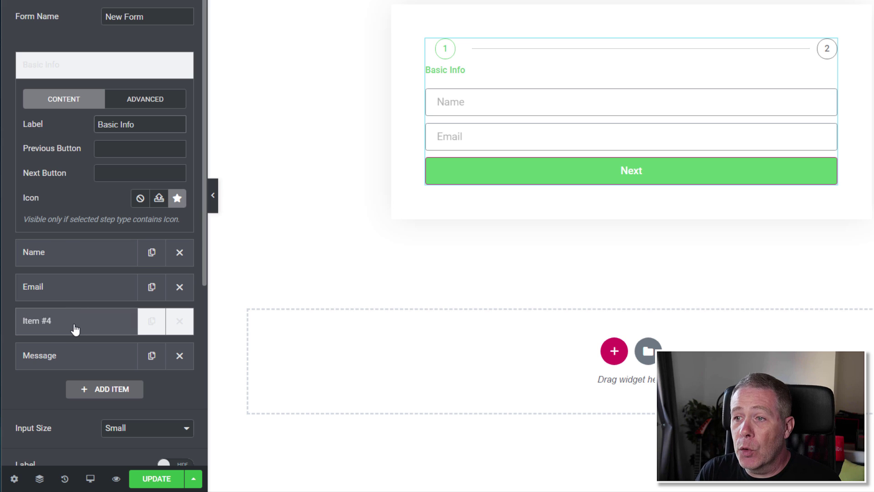
pyautogui.click(76, 329)
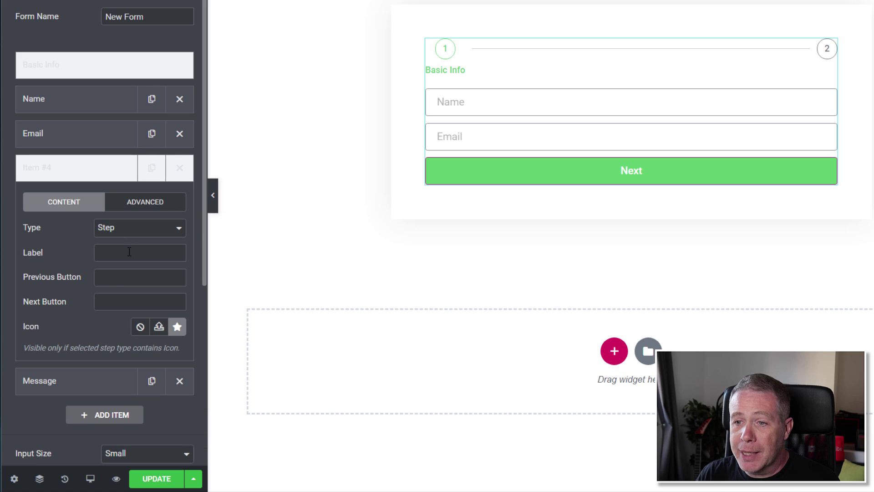
pyautogui.write('Me')
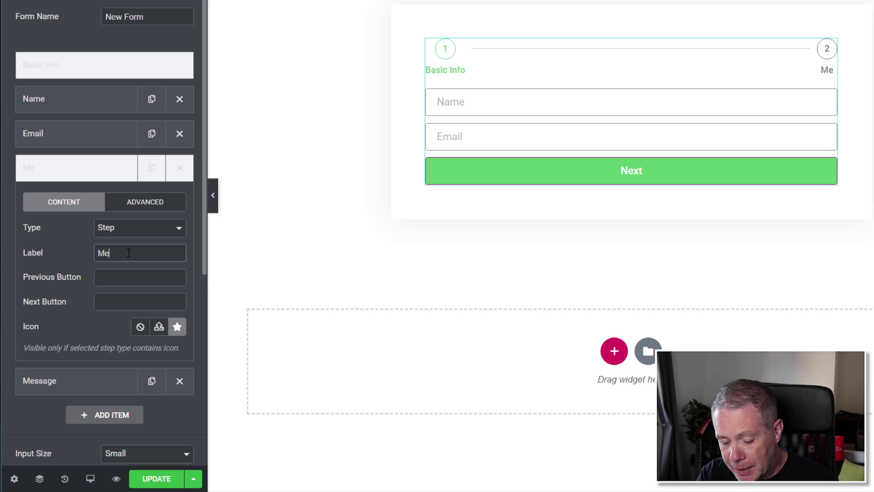
pyautogui.write('ssage')
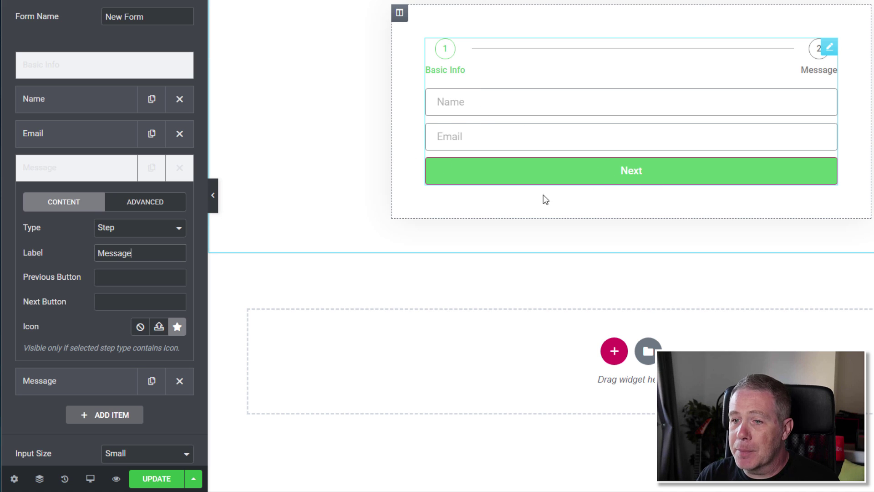
pyautogui.click(156, 479)
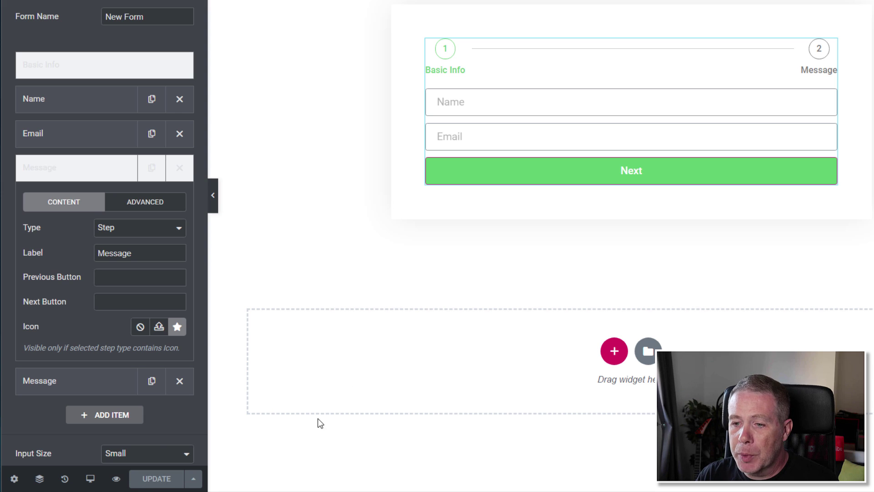
# On the live page, enter a name and e-mail in step 1, then test Previous and Next.
pyautogui.click(116, 478)
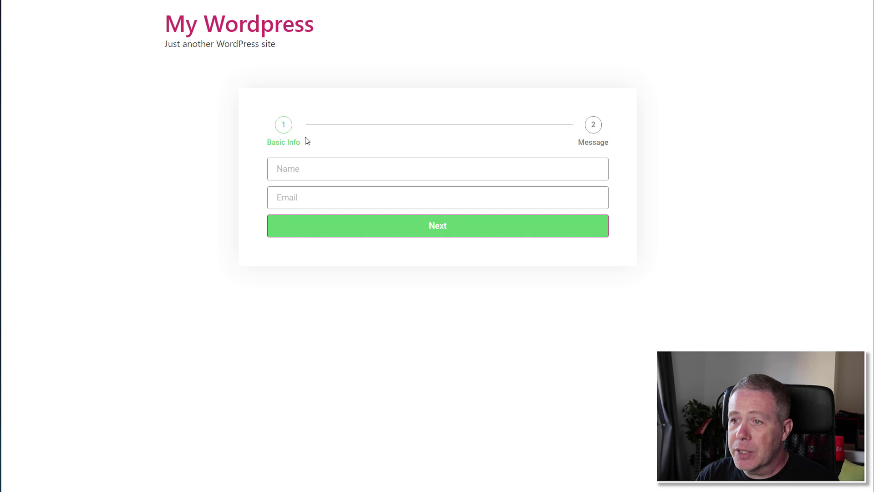
pyautogui.click(321, 169)
pyautogui.write('P')
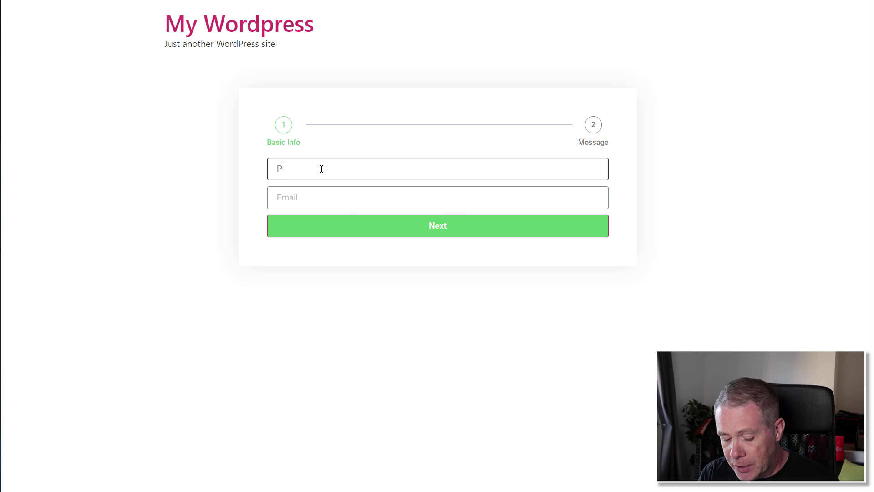
pyautogui.write('aul')
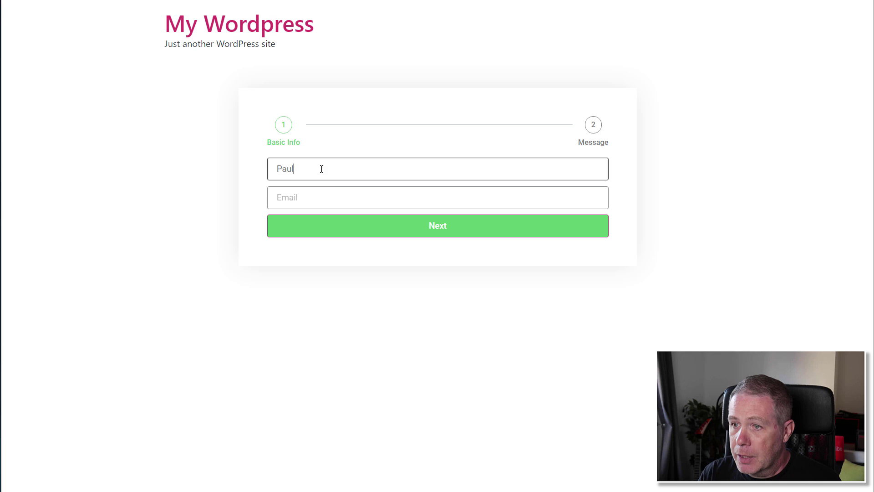
pyautogui.click(321, 197)
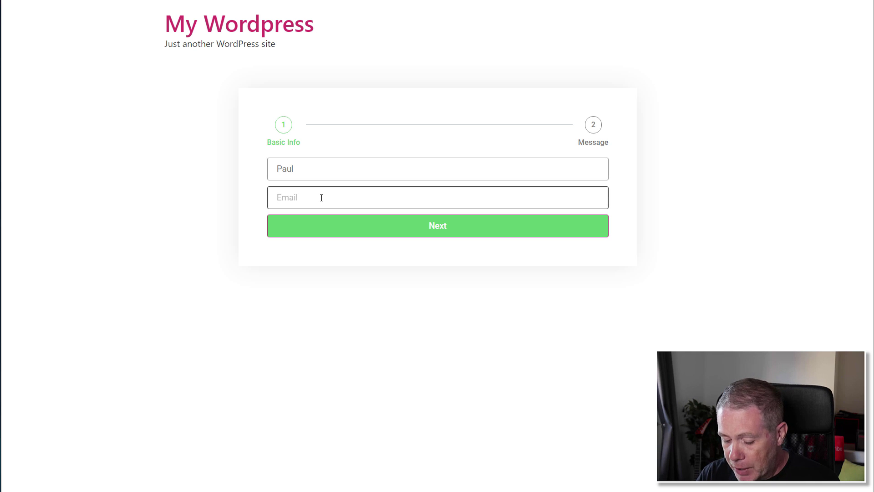
pyautogui.write('no@e')
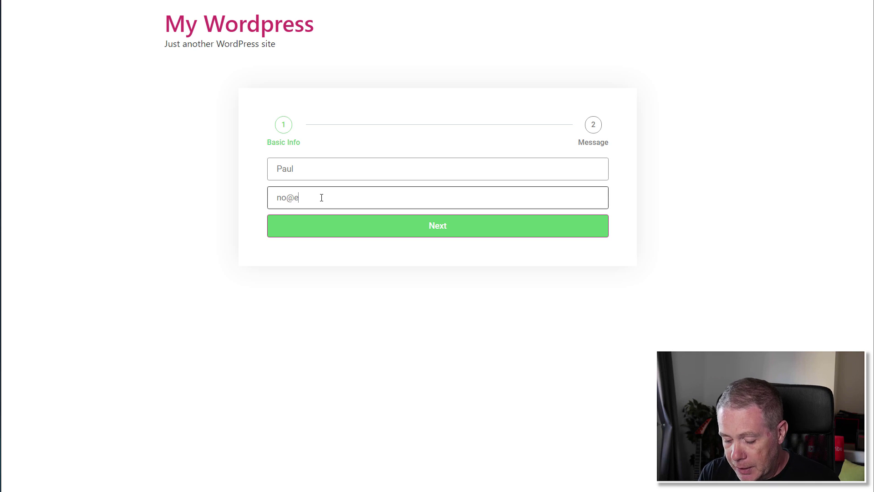
pyautogui.write('mail.com')
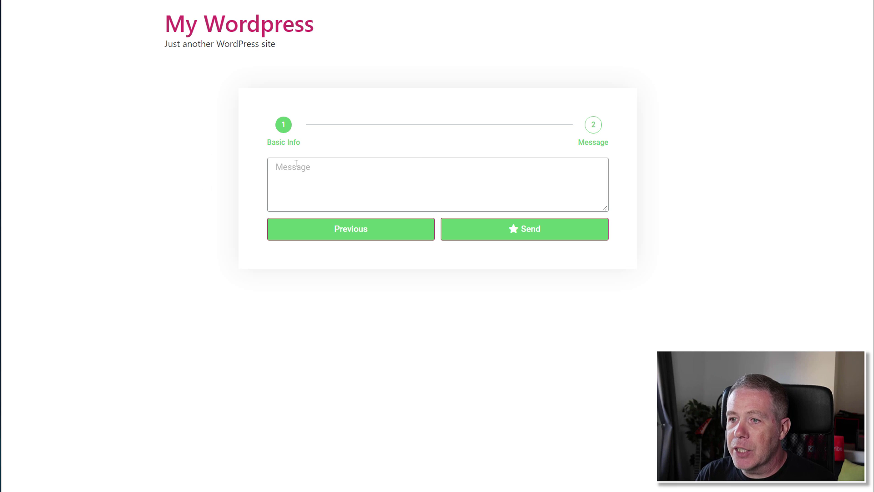
pyautogui.click(364, 235)
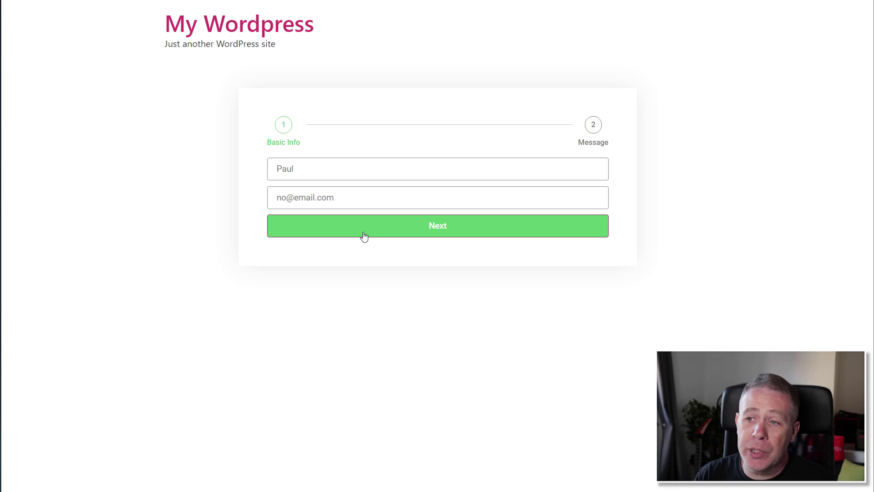
pyautogui.click(428, 231)
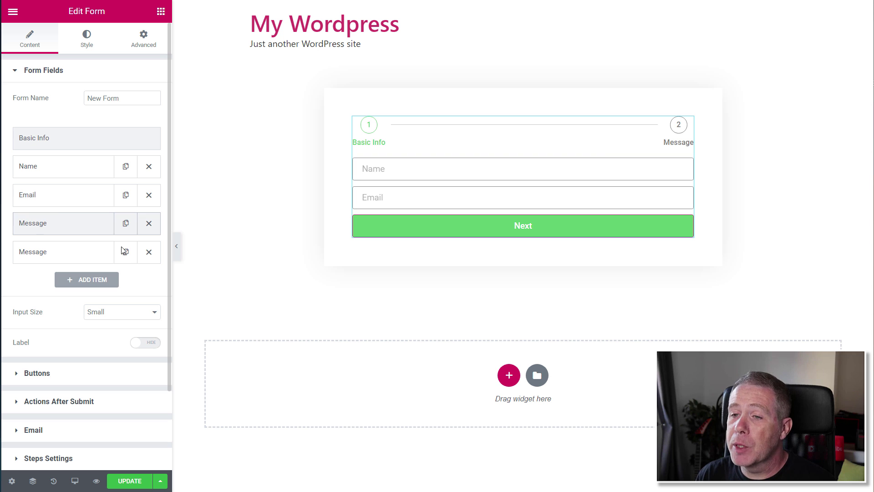
# Inspect the Basic Info step's ID on the Advanced tab and its label and button texts.
pyautogui.click(64, 143)
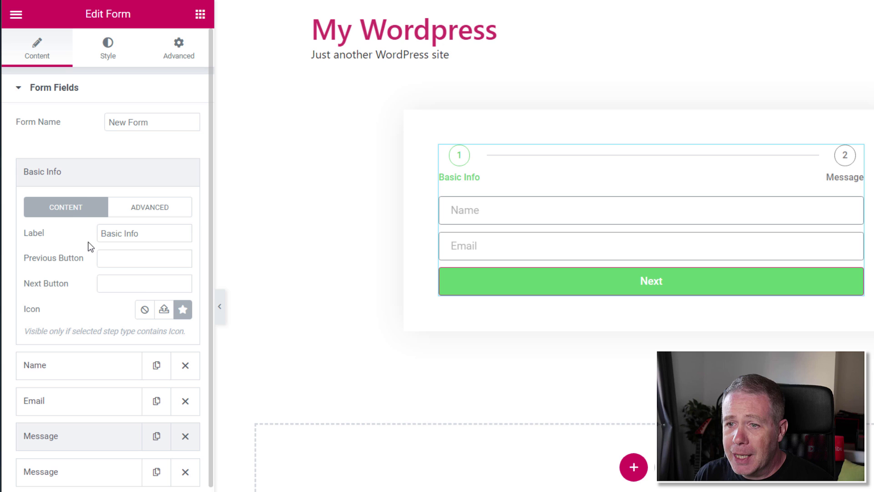
pyautogui.click(159, 212)
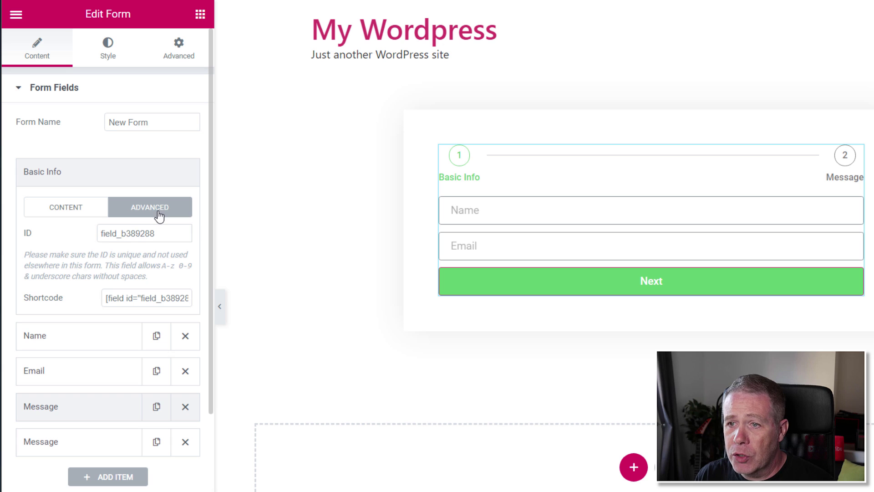
pyautogui.click(69, 216)
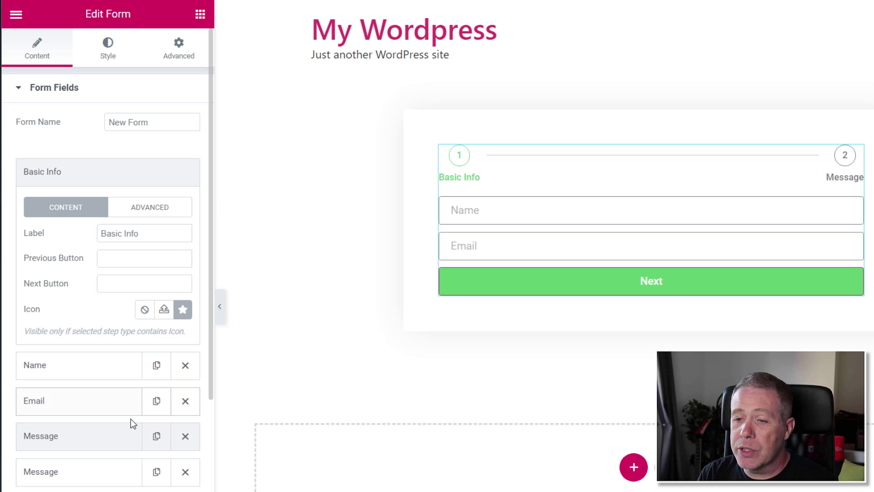
pyautogui.scroll(-5, 130, 421)
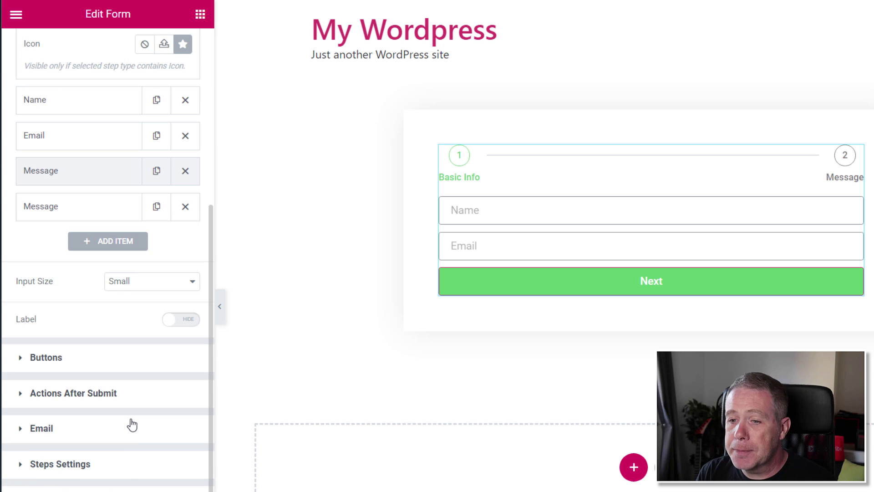
# Change the step indicator type from Text to Icon, showing star icons in circles.
pyautogui.click(79, 469)
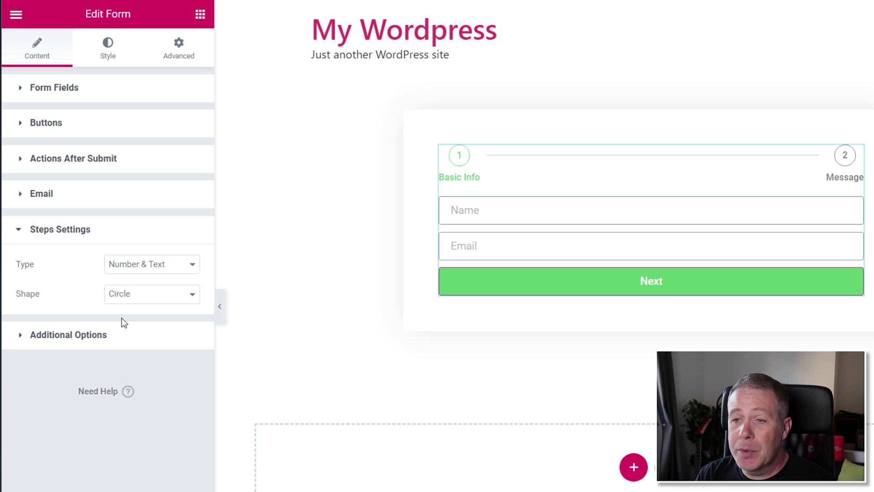
pyautogui.click(158, 267)
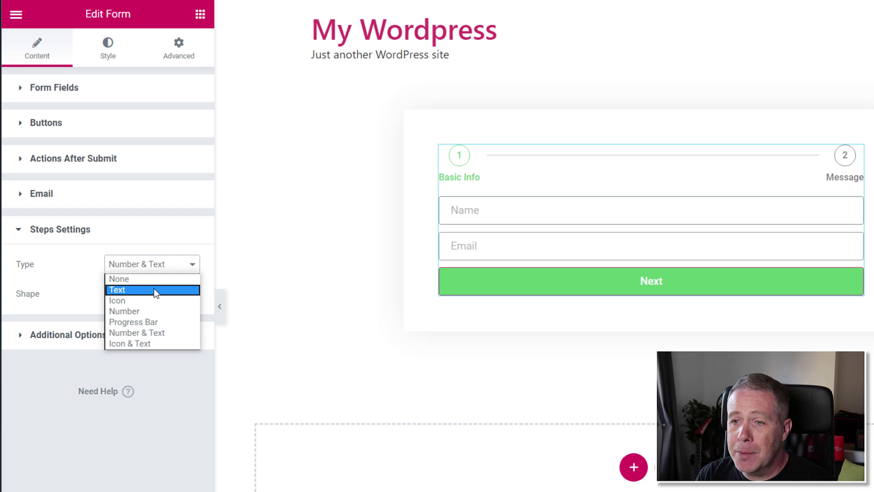
pyautogui.click(154, 289)
pyautogui.click(170, 272)
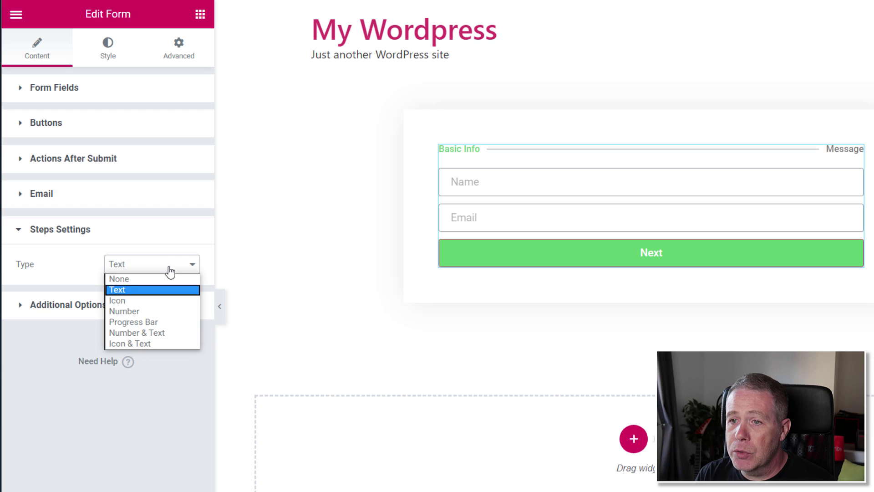
pyautogui.click(157, 299)
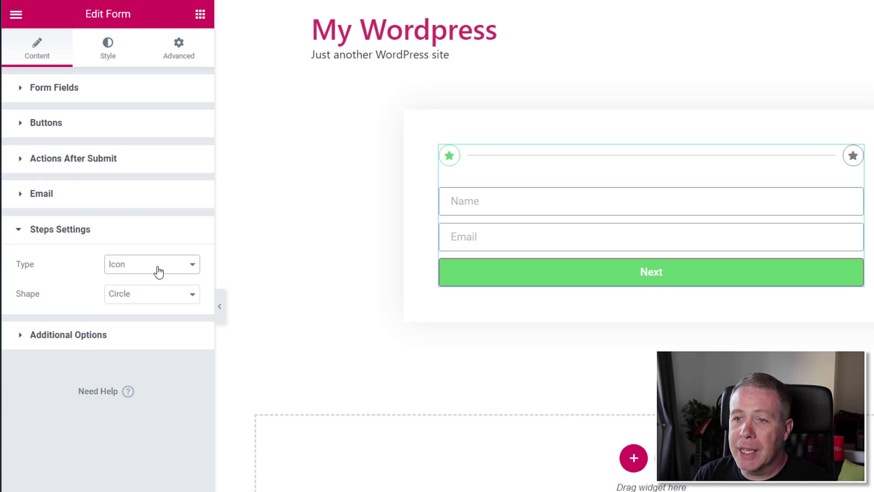
pyautogui.click(51, 89)
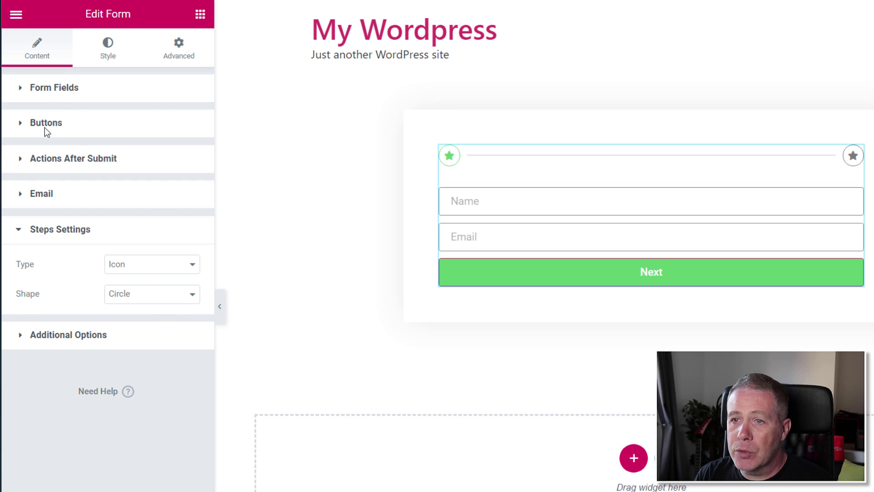
# Open the Message step's icon library, close it without choosing, and reopen Steps Settings.
pyautogui.click(95, 279)
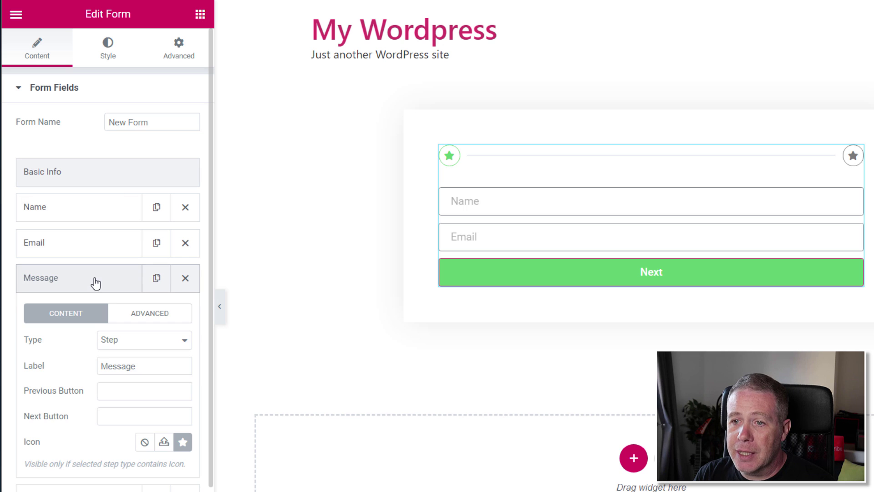
pyautogui.click(182, 442)
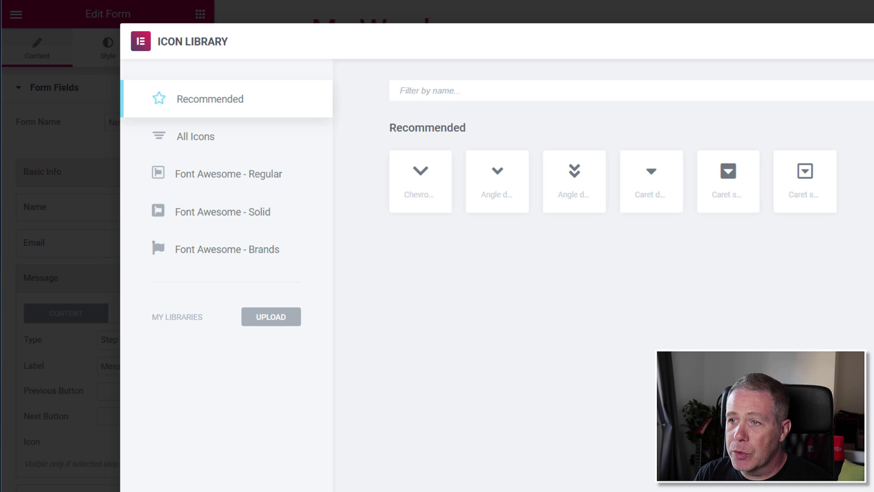
pyautogui.press('Escape')
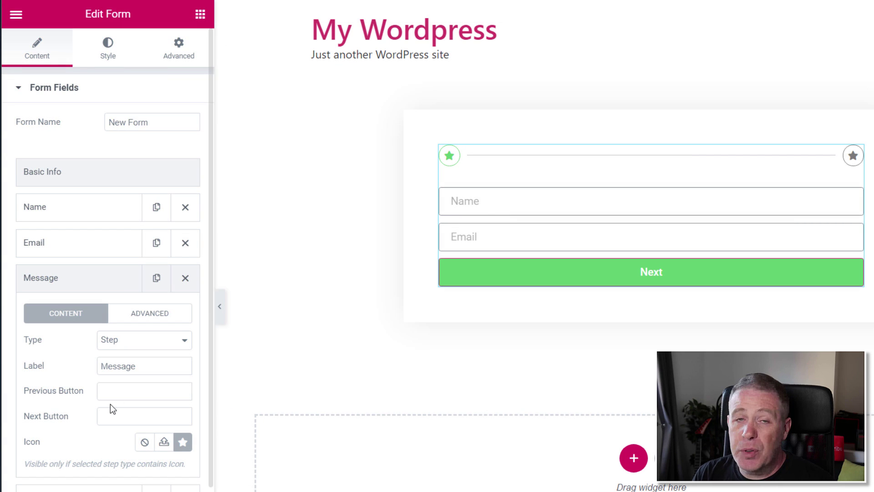
pyautogui.scroll(-6, 100, 418)
pyautogui.click(81, 451)
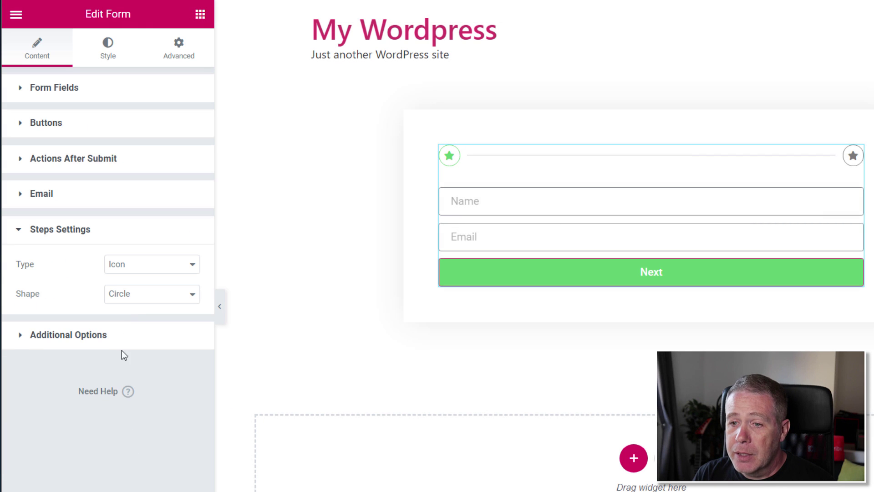
# Try Progress Bar and Number & Text indicator types, then settle on Icon & Text.
pyautogui.click(165, 266)
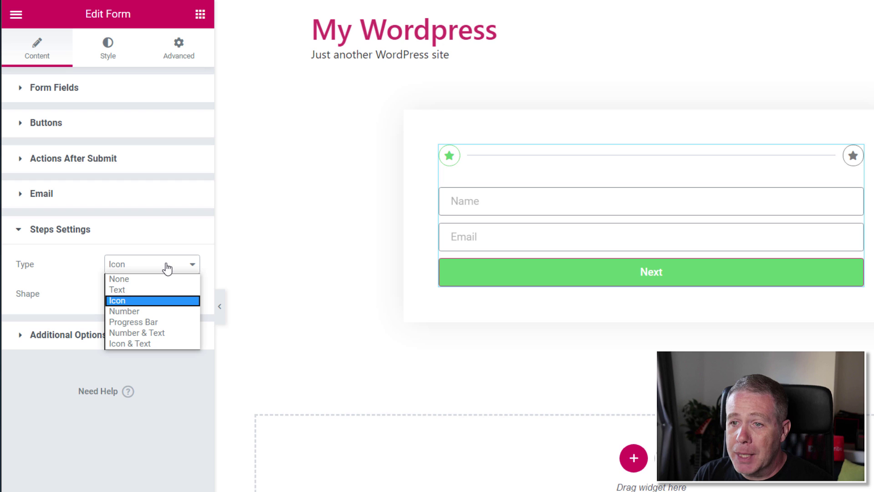
pyautogui.click(149, 321)
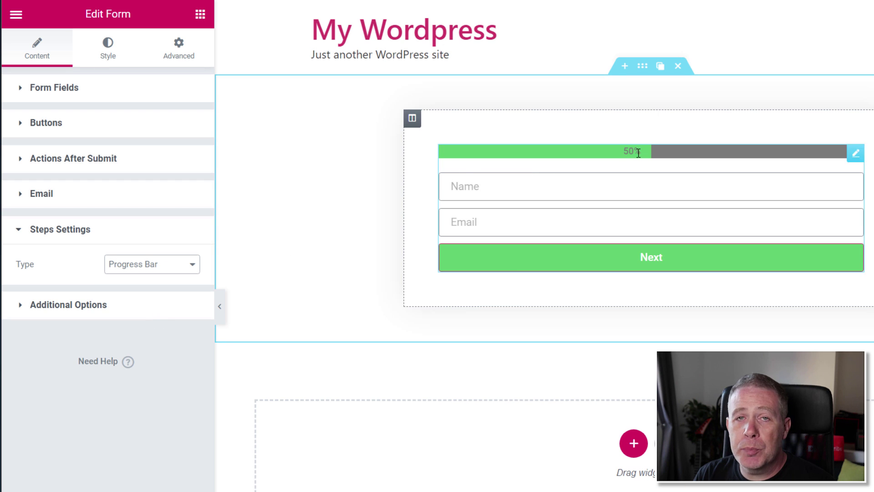
pyautogui.click(189, 267)
pyautogui.click(163, 333)
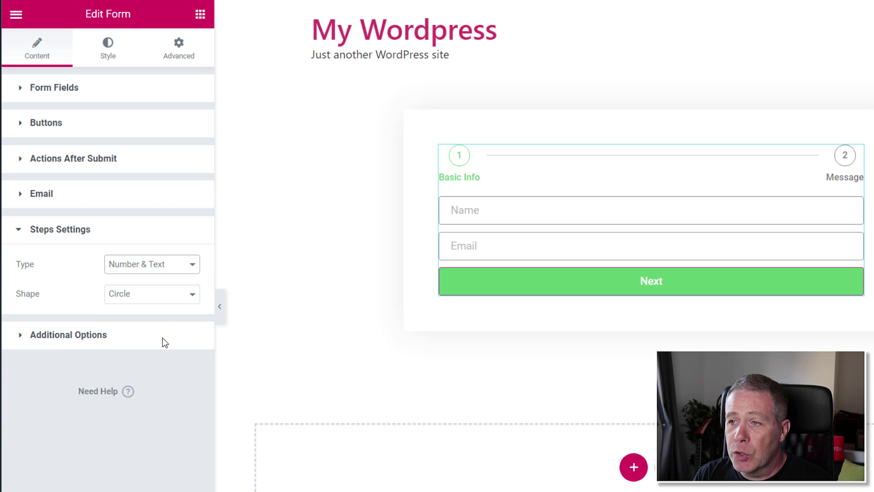
pyautogui.click(180, 276)
pyautogui.click(164, 343)
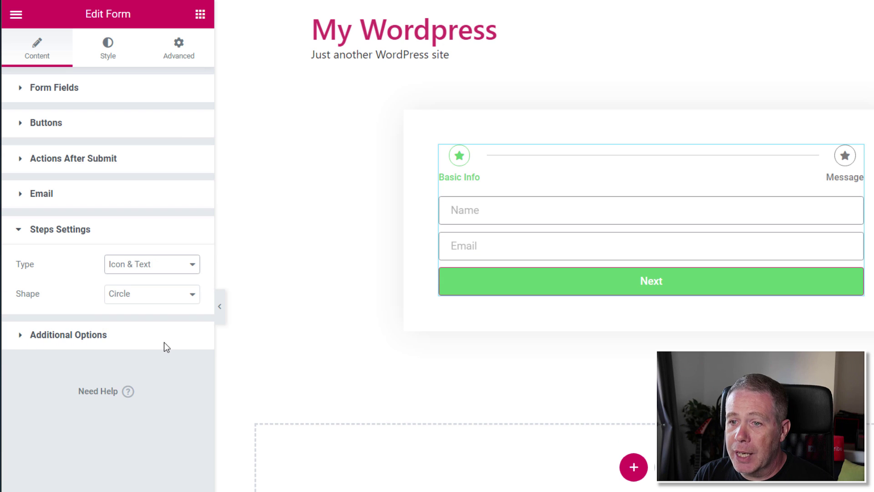
pyautogui.click(179, 269)
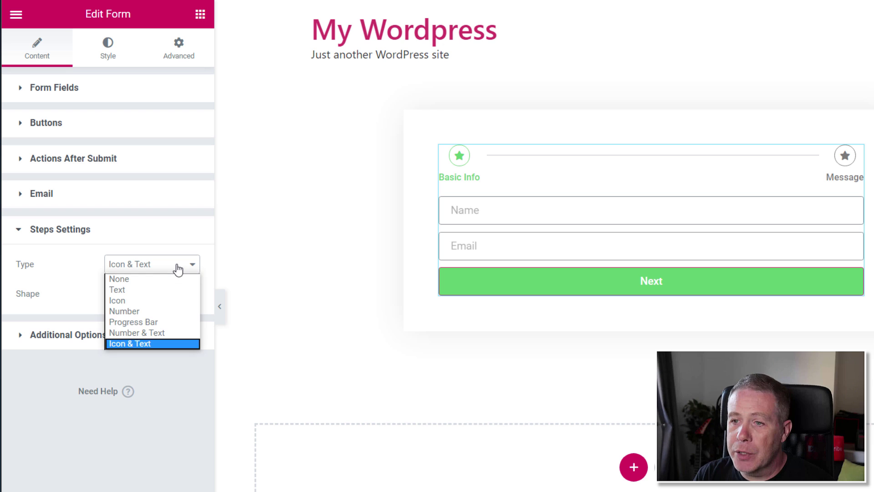
pyautogui.click(145, 343)
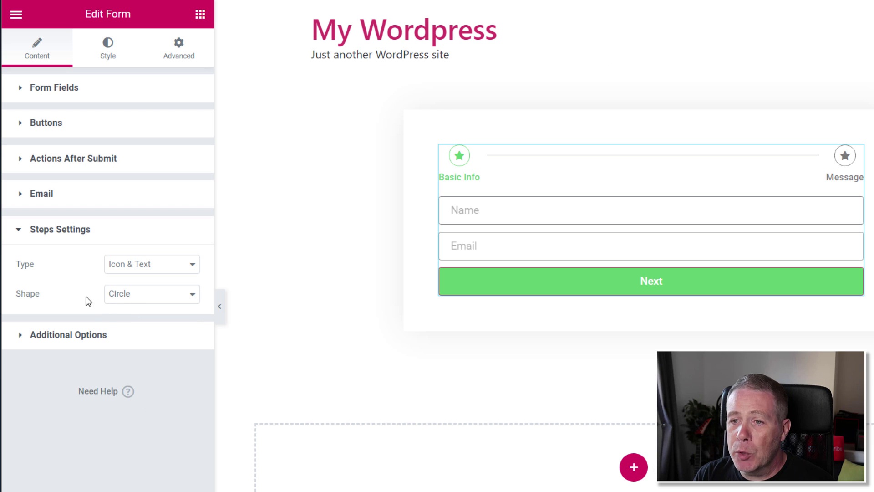
# Try Square and Rounded step shapes, then set the shape to None.
pyautogui.click(133, 297)
pyautogui.click(133, 320)
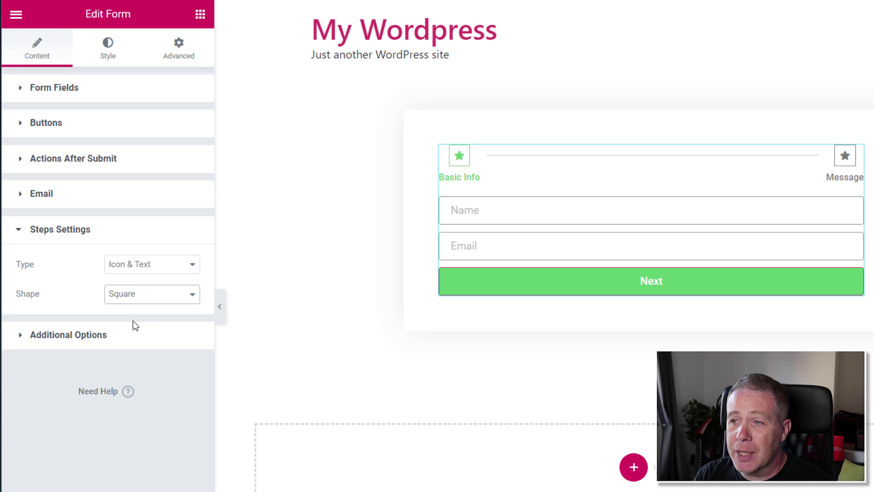
pyautogui.click(140, 299)
pyautogui.click(138, 329)
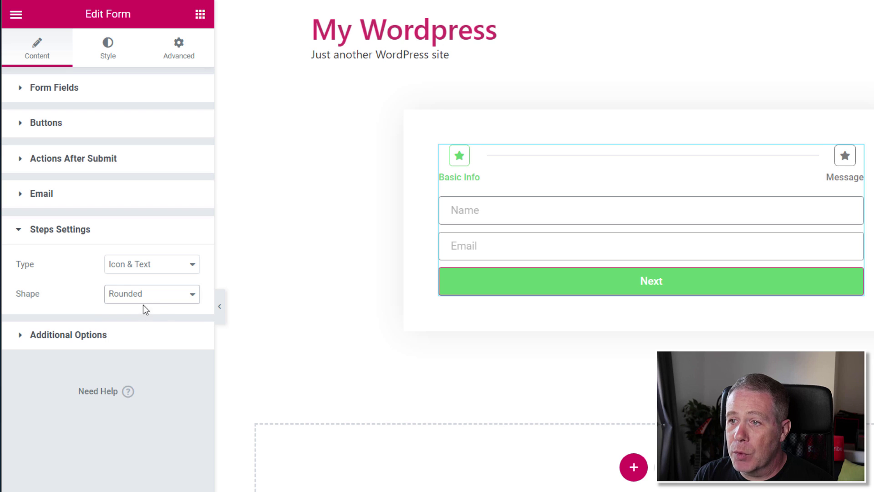
pyautogui.click(143, 300)
pyautogui.click(140, 341)
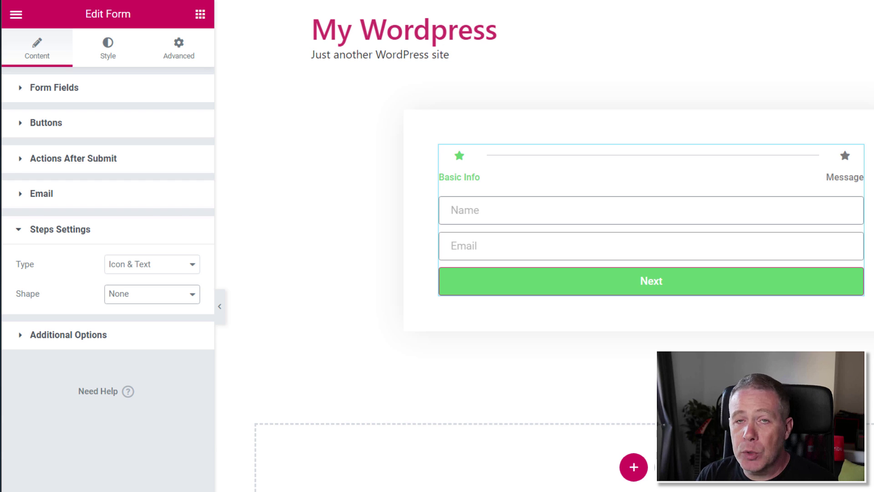
pyautogui.click(54, 87)
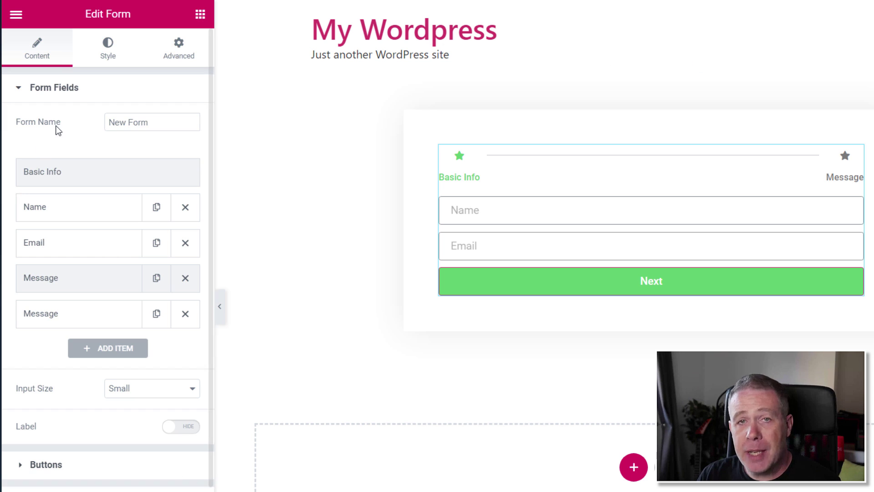
# In the form's Style settings, raise the Steps icon size from 15 to 19.
pyautogui.click(108, 45)
pyautogui.scroll(-3, 123, 390)
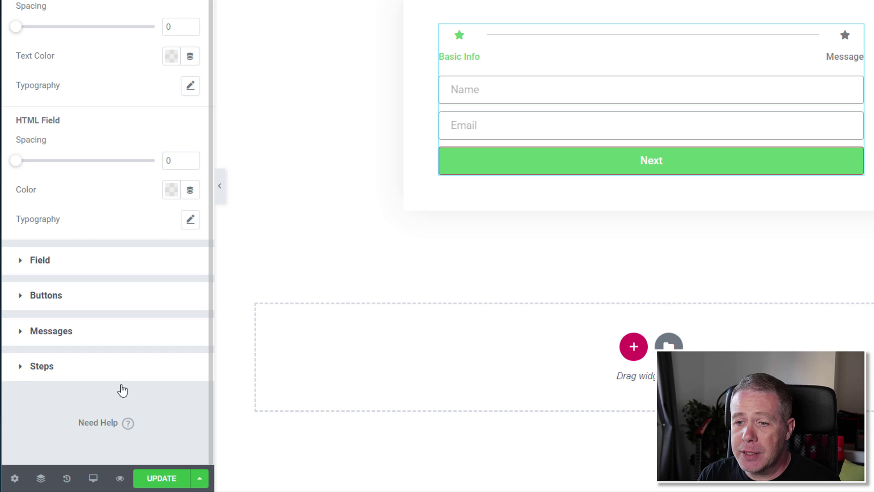
pyautogui.click(50, 374)
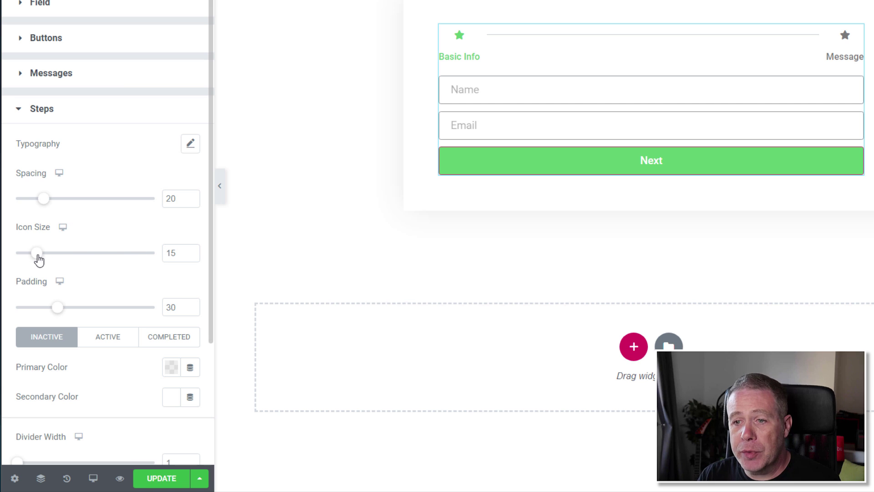
pyautogui.moveTo(39, 256); pyautogui.dragTo(43, 256)
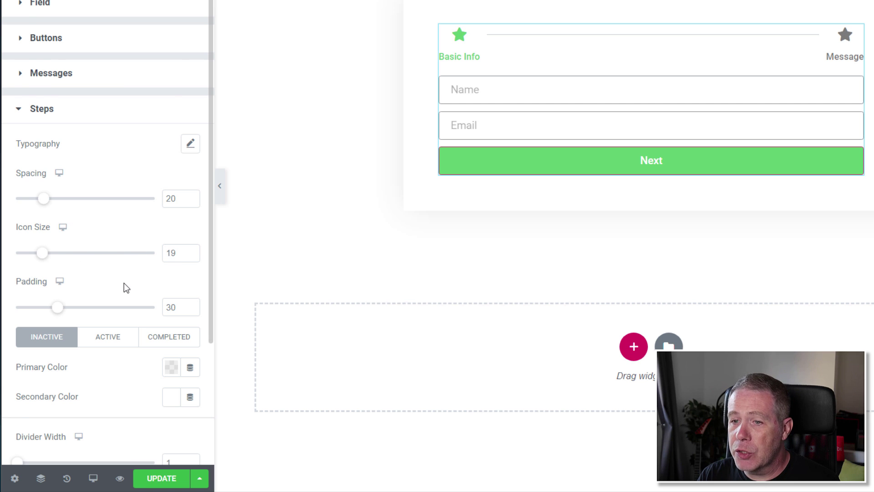
pyautogui.scroll(-2, 123, 282)
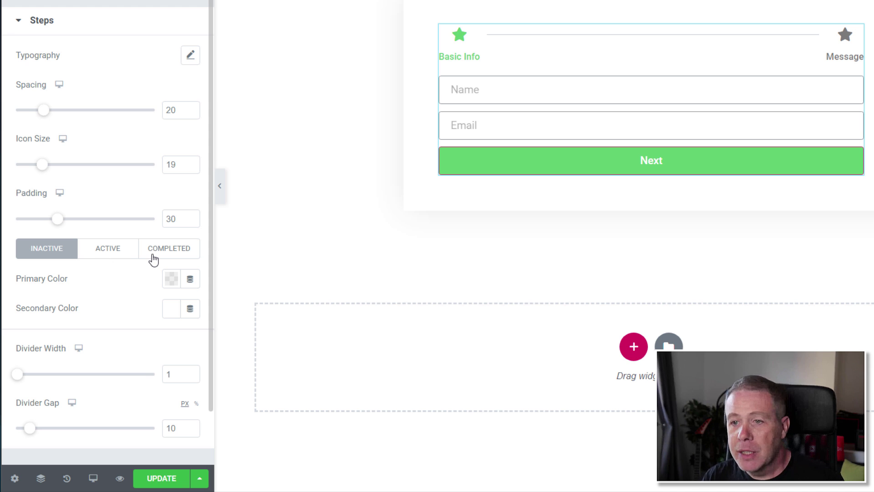
pyautogui.scroll(-2, 124, 342)
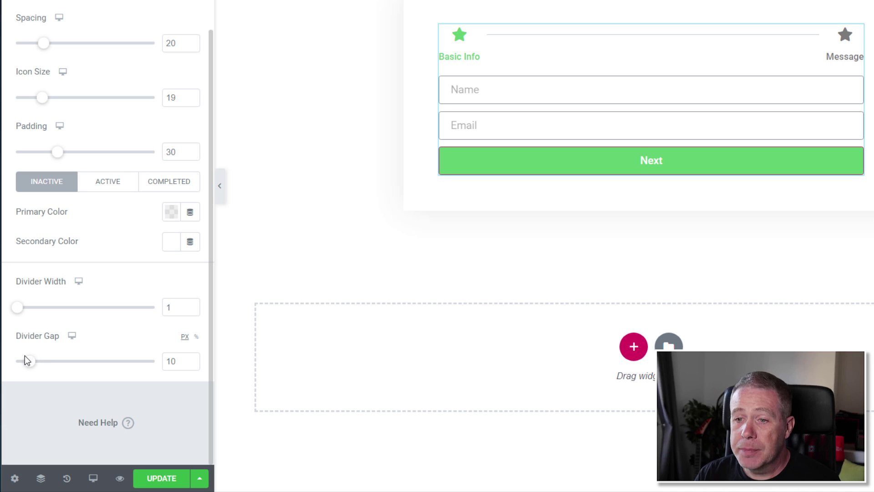
pyautogui.scroll(5, 97, 347)
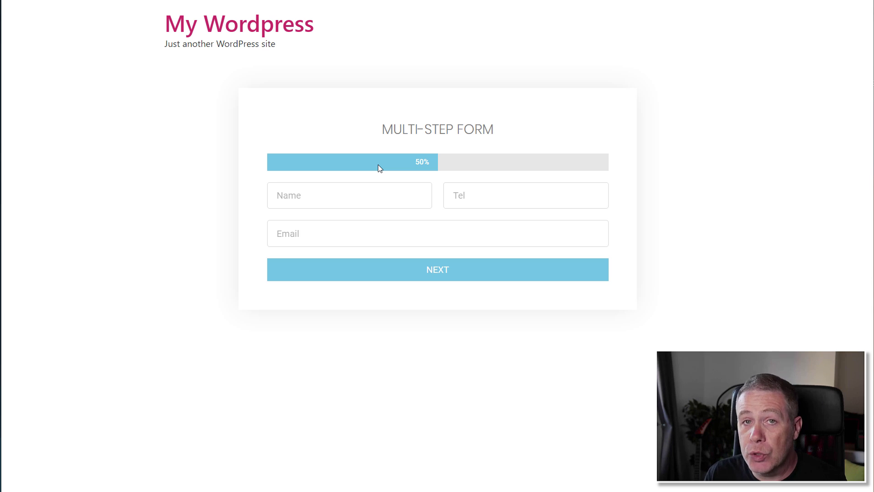
# Enter a sample name, phone number and email on step one, then advance with Next.
pyautogui.click(336, 200)
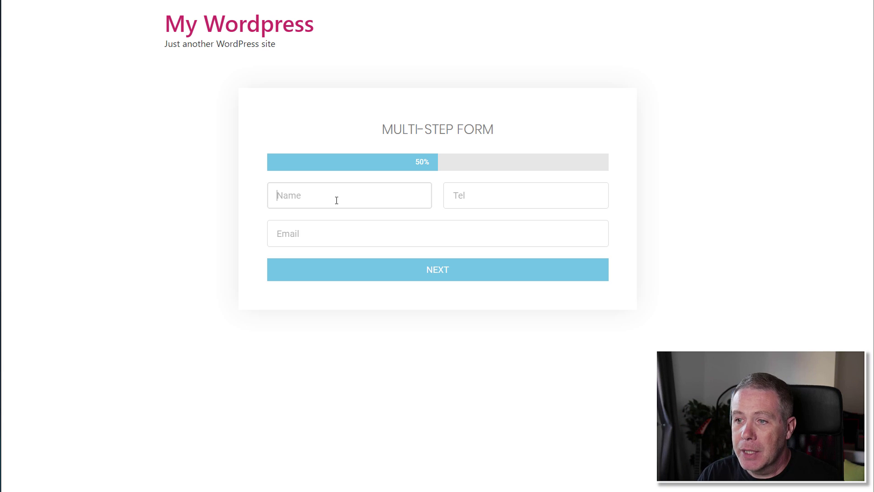
pyautogui.write('Paul')
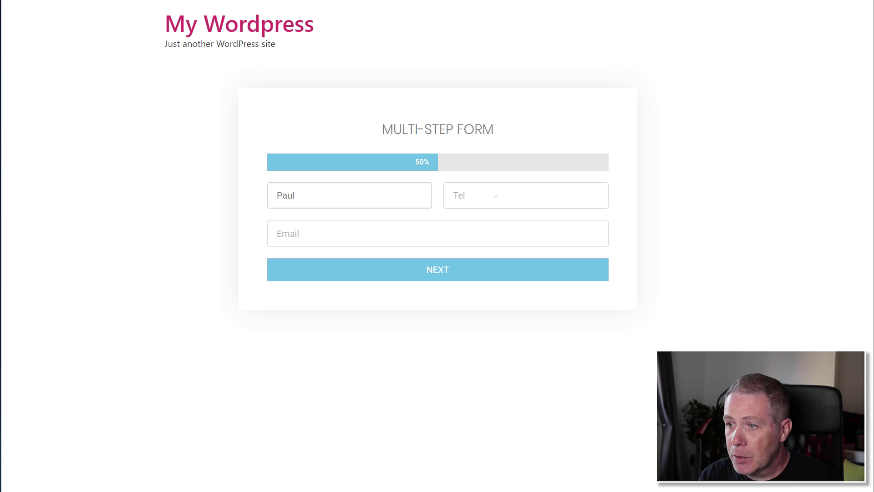
pyautogui.click(496, 200)
pyautogui.write('234234234')
pyautogui.click(357, 234)
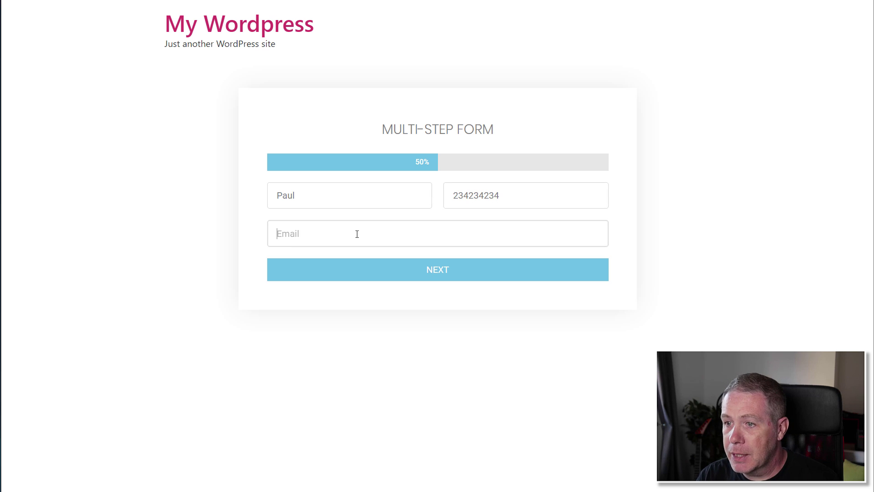
pyautogui.write('no@emai')
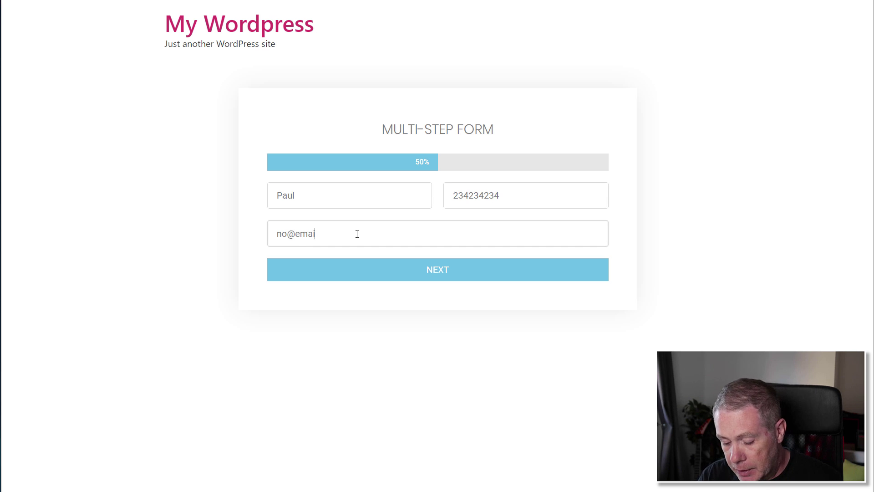
pyautogui.write('l.com')
pyautogui.click(429, 276)
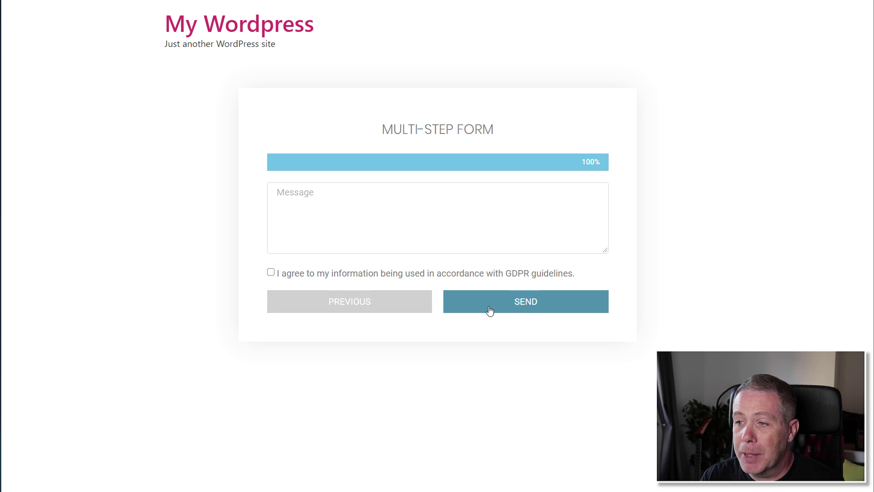
# Use Previous to return to the first step with the entered details intact.
pyautogui.click(361, 308)
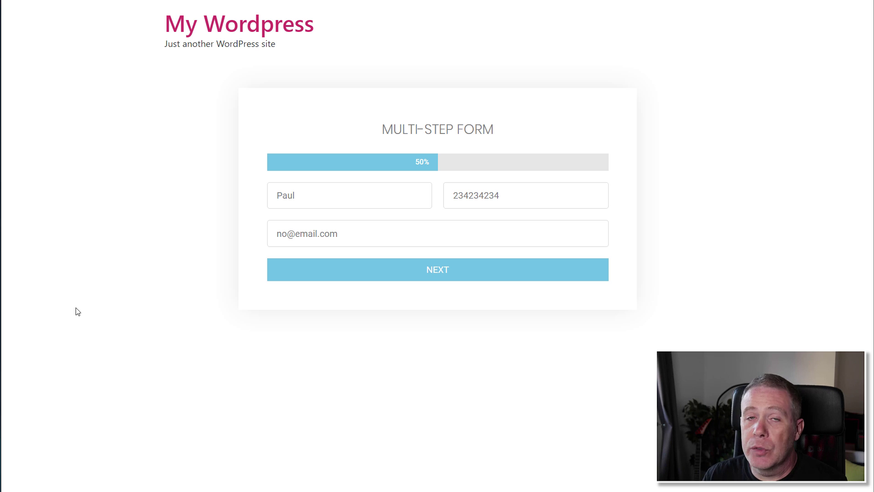
# Clear the email address and try Next, triggering the 'Please fill in this field.' warning.
pyautogui.moveTo(348, 234); pyautogui.dragTo(258, 242)
pyautogui.press('BackSpace')
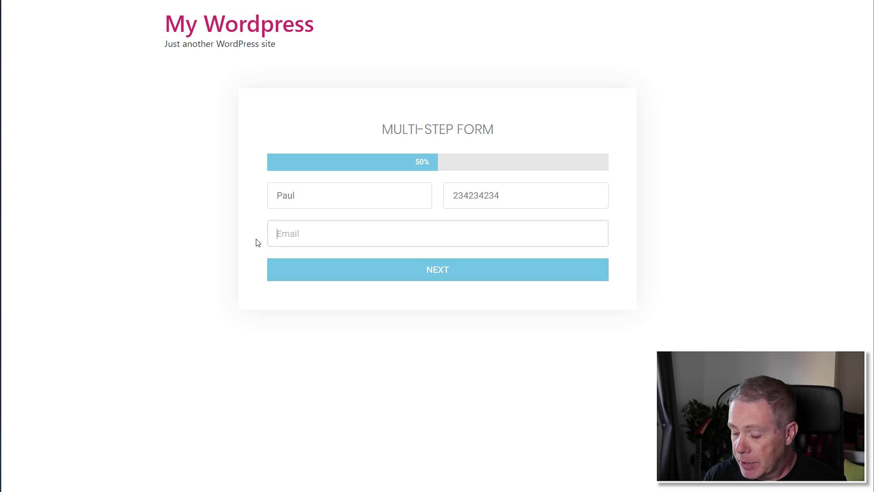
pyautogui.click(437, 273)
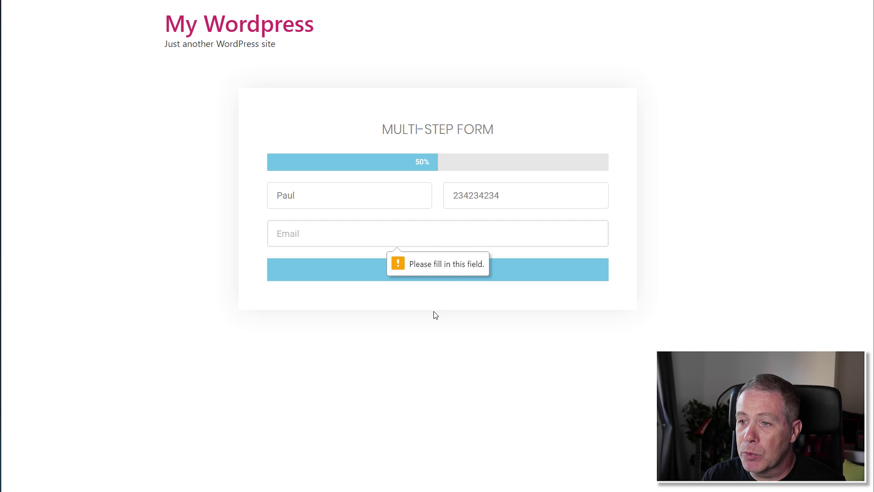